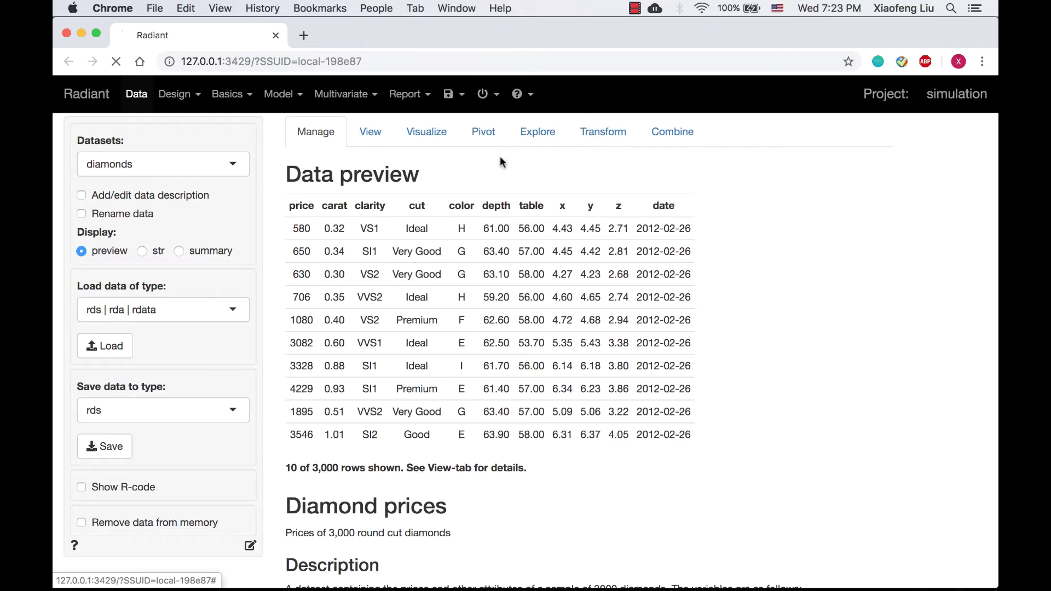
- Start a new simulation in Model > Simulate with Poisson and Normal variable types
{"action": "left_click", "coordinate": [280, 94]}
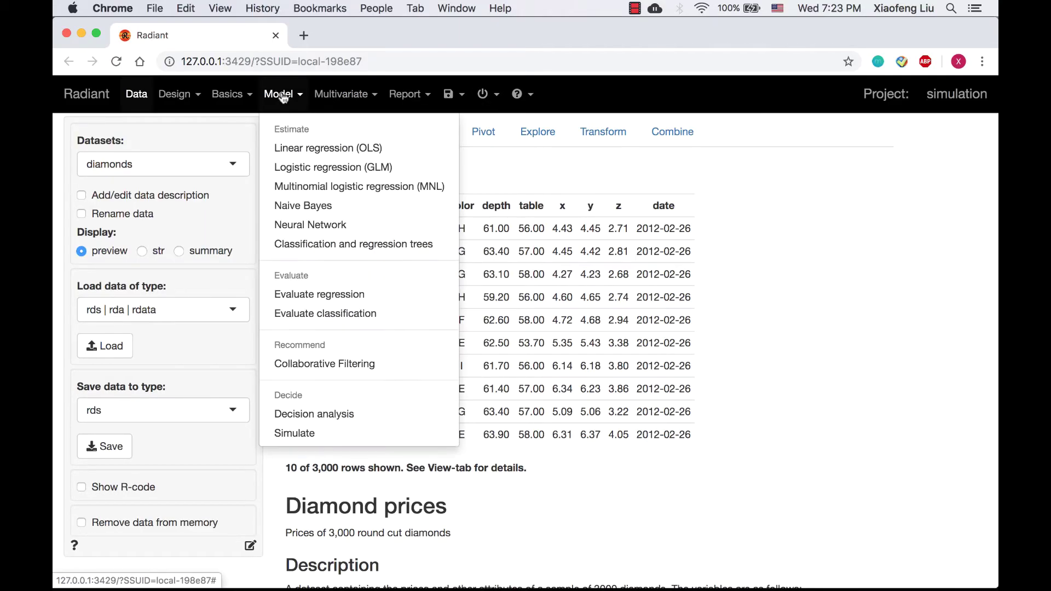
{"action": "left_click", "coordinate": [309, 433]}
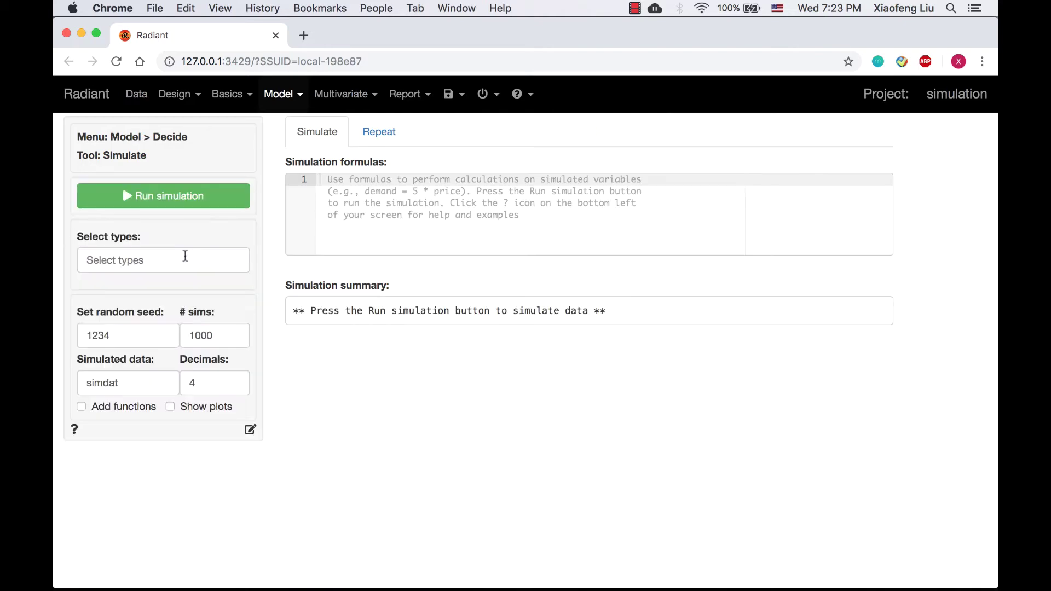
{"action": "left_click", "coordinate": [185, 256]}
{"action": "left_click", "coordinate": [148, 382]}
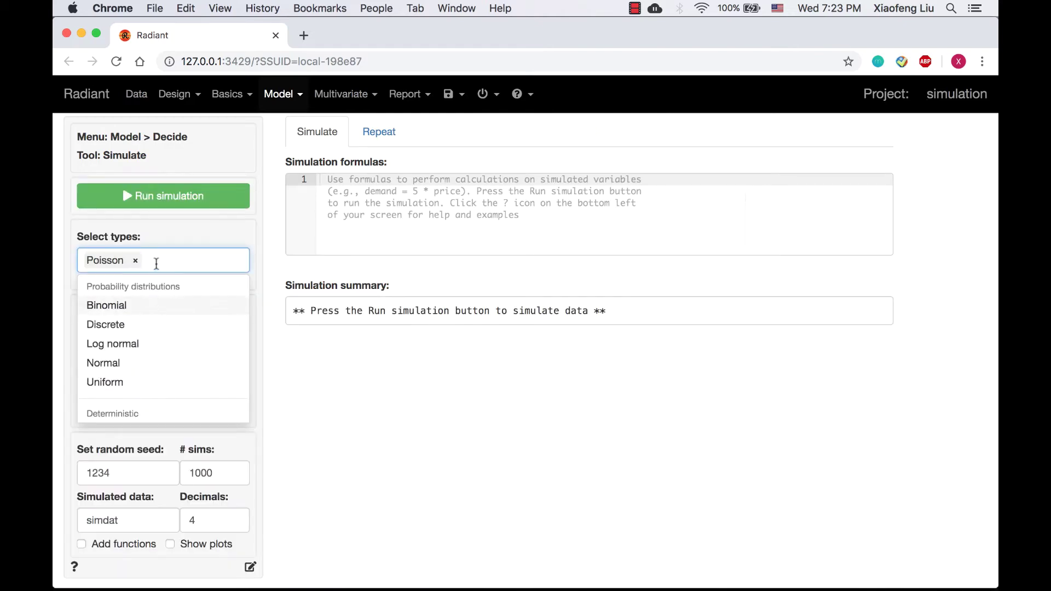
{"action": "left_click", "coordinate": [134, 363]}
{"action": "left_click", "coordinate": [314, 349]}
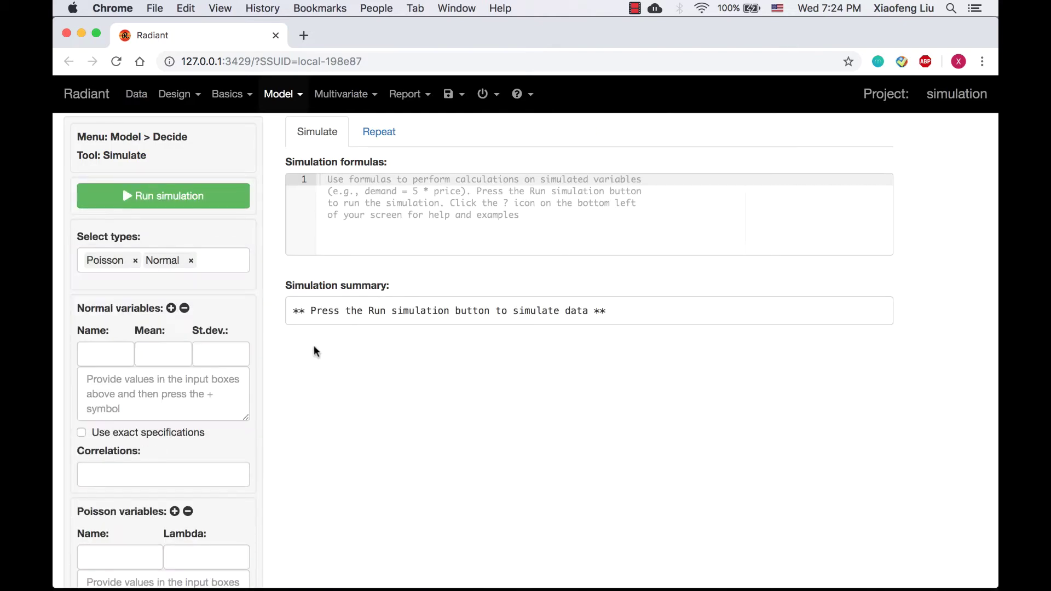
- Add a Normal variable 'time' with mean 20 and standard deviation 5
{"action": "left_click", "coordinate": [100, 353]}
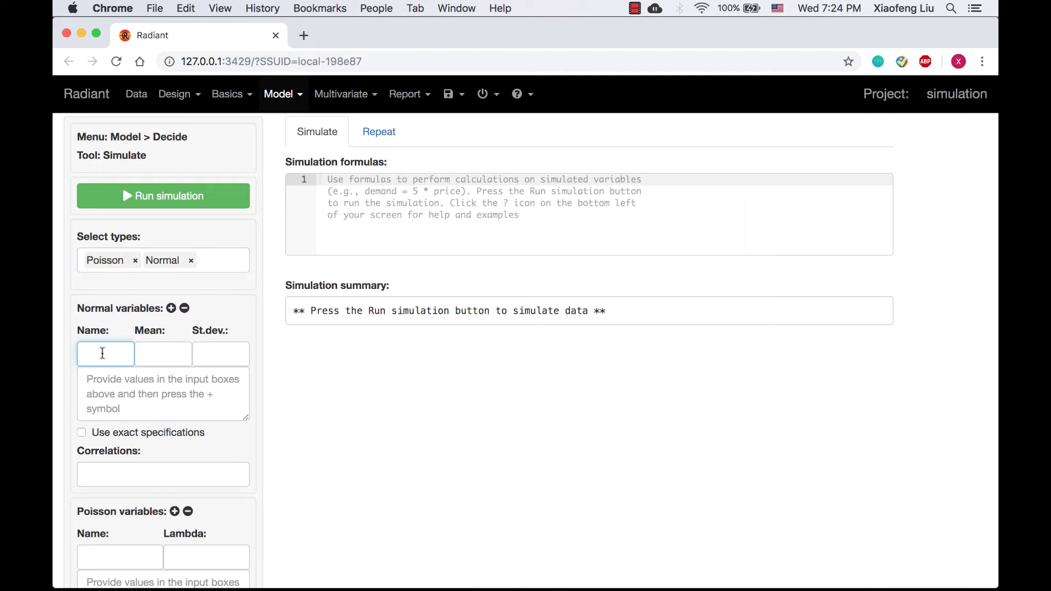
{"action": "type", "text": "time"}
{"action": "key", "text": "Tab"}
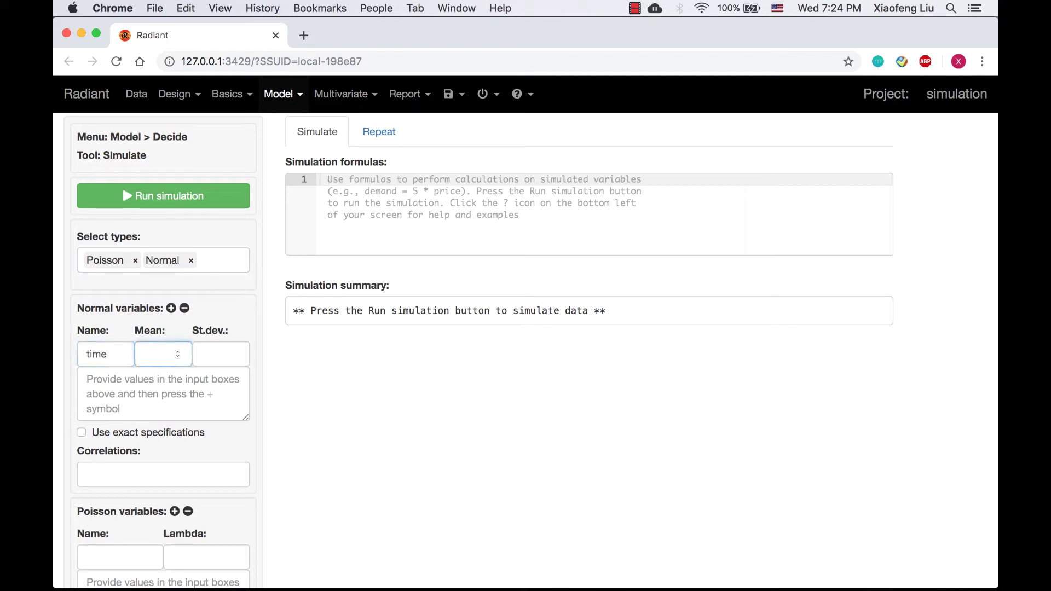
{"action": "type", "text": "20"}
{"action": "key", "text": "Tab"}
{"action": "type", "text": "5"}
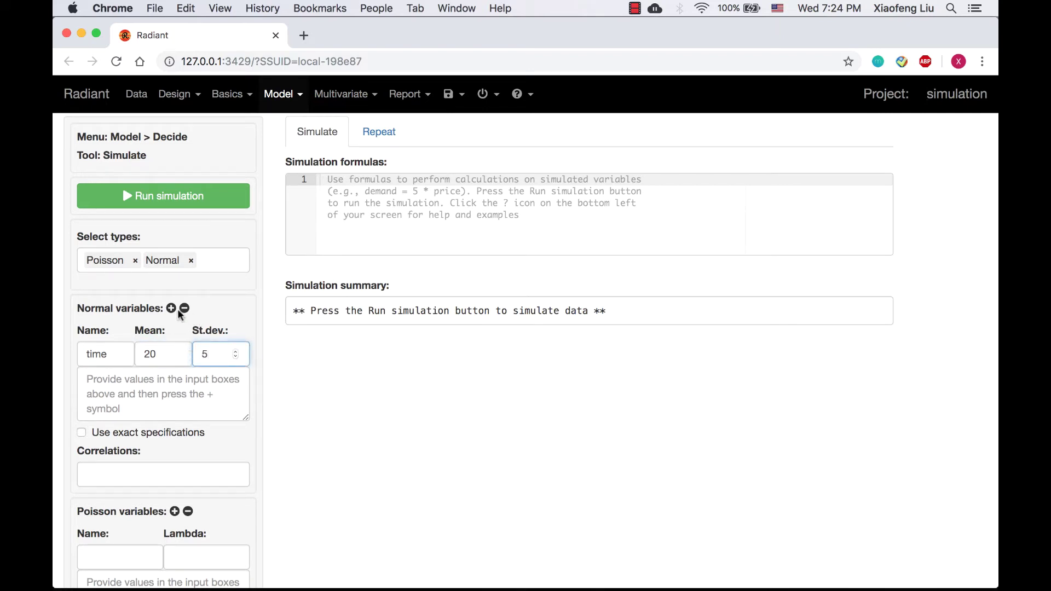
{"action": "left_click", "coordinate": [171, 309]}
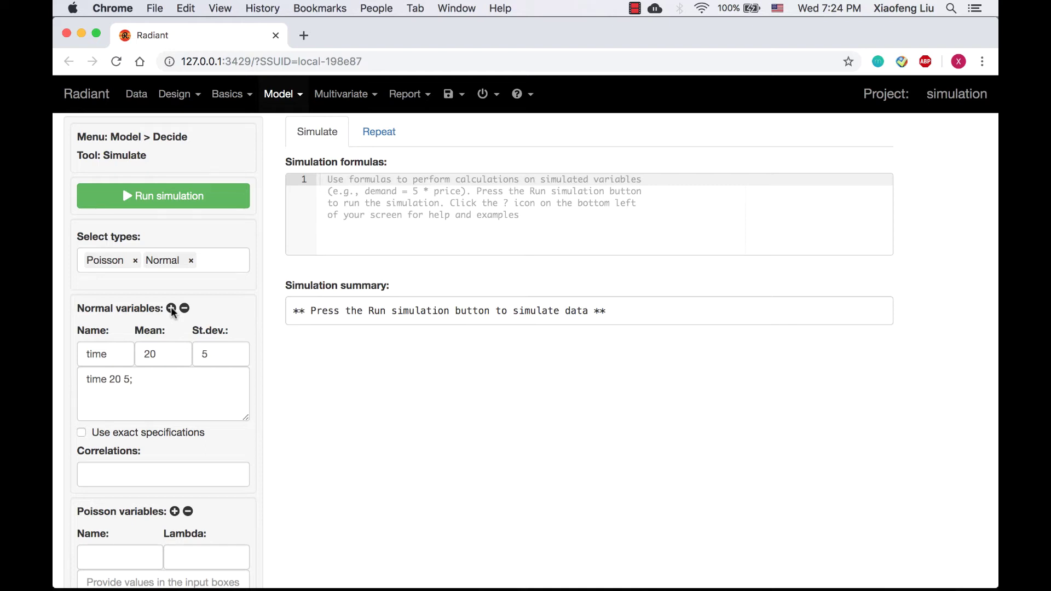
- Add a Poisson variable 'call' with lambda 40
{"action": "left_click", "coordinate": [126, 557]}
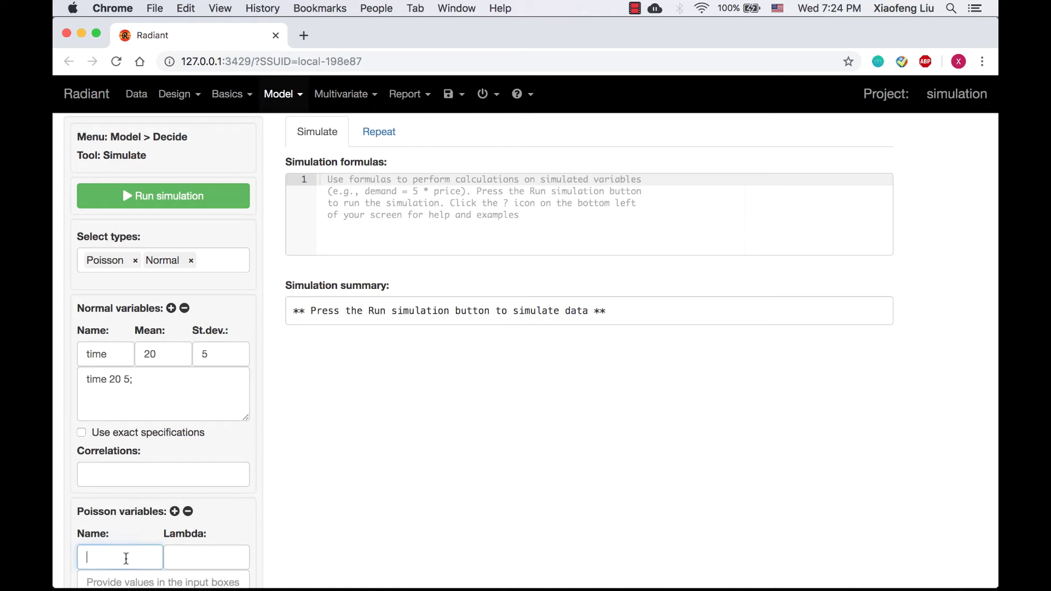
{"action": "type", "text": "call"}
{"action": "scroll", "coordinate": [223, 535], "scroll_direction": "down", "scroll_amount": 3}
{"action": "left_click", "coordinate": [211, 463]}
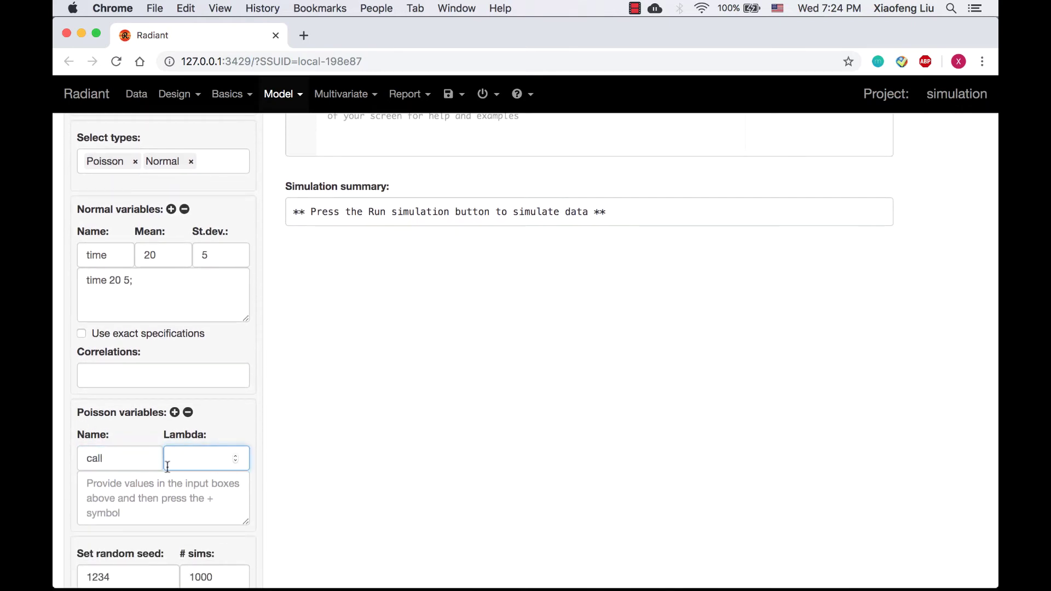
{"action": "type", "text": "4"}
{"action": "type", "text": "0"}
{"action": "left_click", "coordinate": [174, 414]}
- Keep random seed 1234 and set the number of simulations to 5000
{"action": "scroll", "coordinate": [174, 419], "scroll_direction": "down", "scroll_amount": 3}
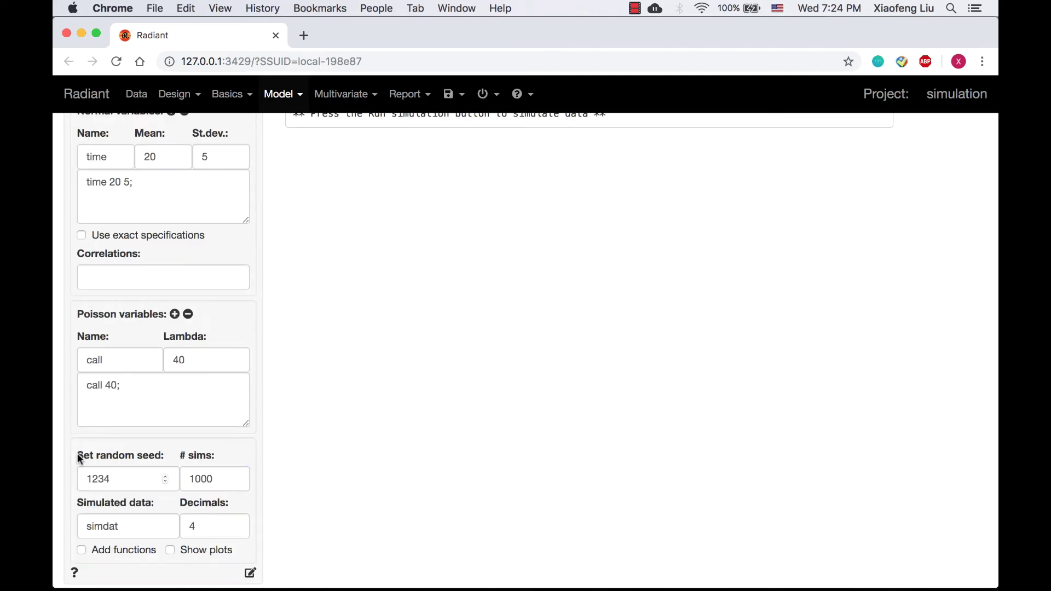
{"action": "left_click_drag", "start_coordinate": [78, 455], "coordinate": [170, 458]}
{"action": "left_click", "coordinate": [133, 471]}
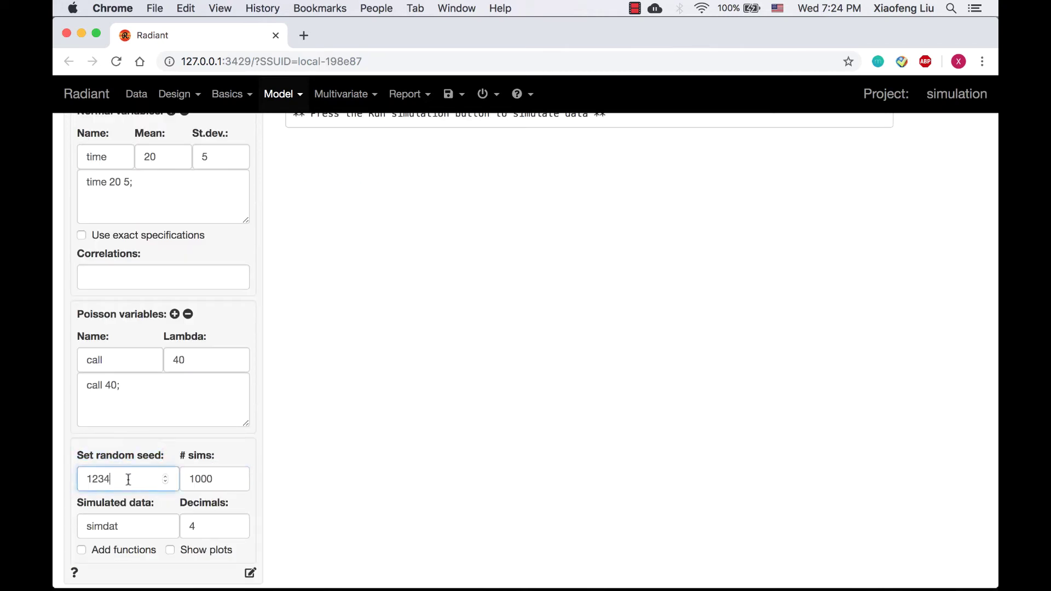
{"action": "double_click", "coordinate": [130, 478]}
{"action": "double_click", "coordinate": [201, 457]}
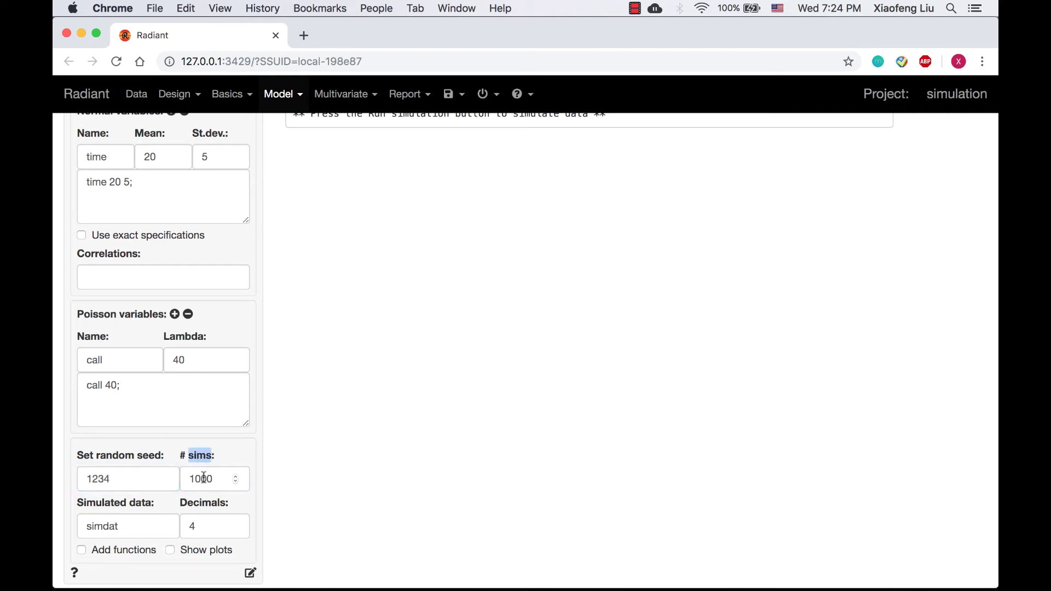
{"action": "left_click", "coordinate": [194, 479]}
{"action": "key", "text": "BackSpace"}
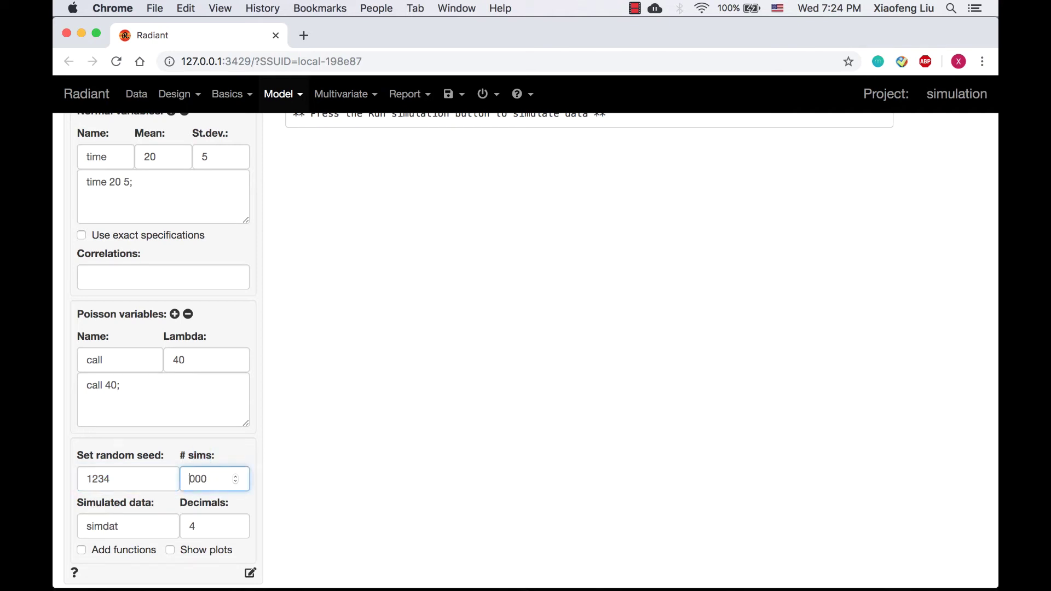
{"action": "type", "text": "5"}
{"action": "left_click", "coordinate": [78, 503]}
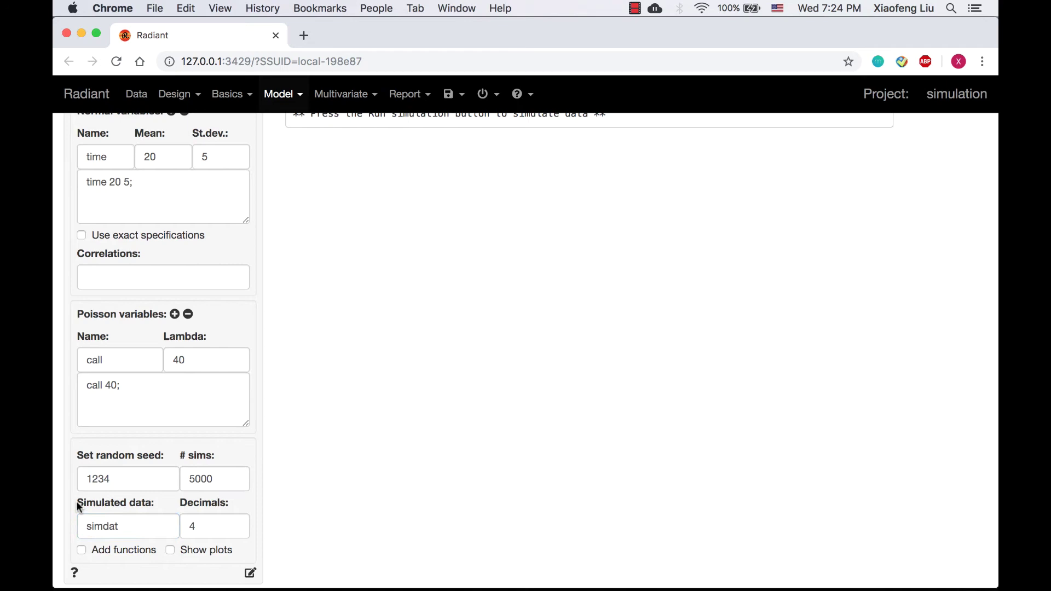
- Enable Show plots for the simulation
{"action": "left_click", "coordinate": [157, 543]}
{"action": "left_click", "coordinate": [170, 550]}
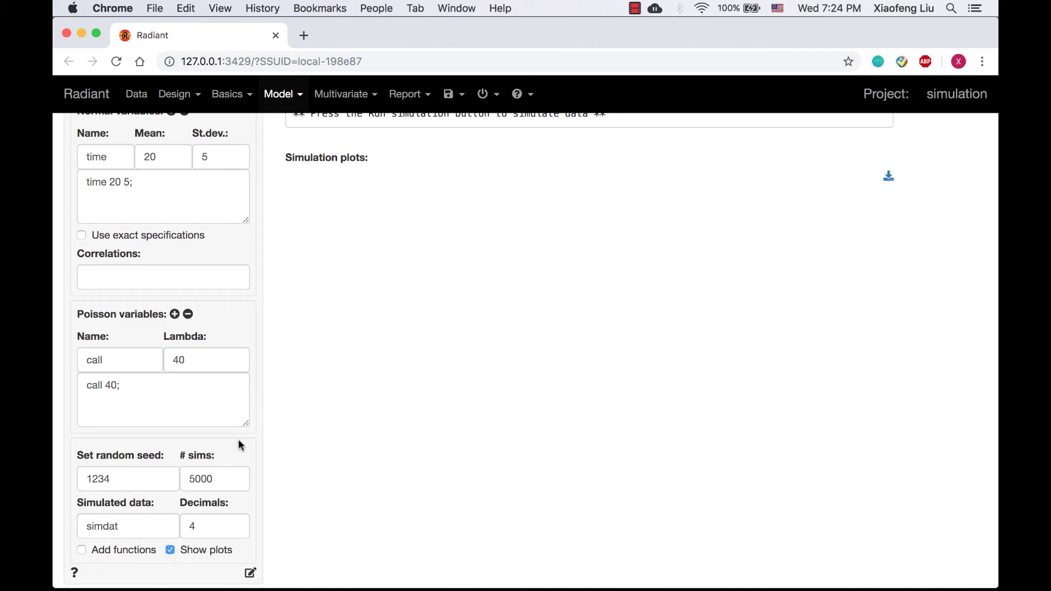
{"action": "scroll", "coordinate": [236, 434], "scroll_direction": "up", "scroll_amount": 5}
{"action": "scroll", "coordinate": [237, 433], "scroll_direction": "up", "scroll_amount": 1}
{"action": "scroll", "coordinate": [237, 434], "scroll_direction": "up", "scroll_amount": 2}
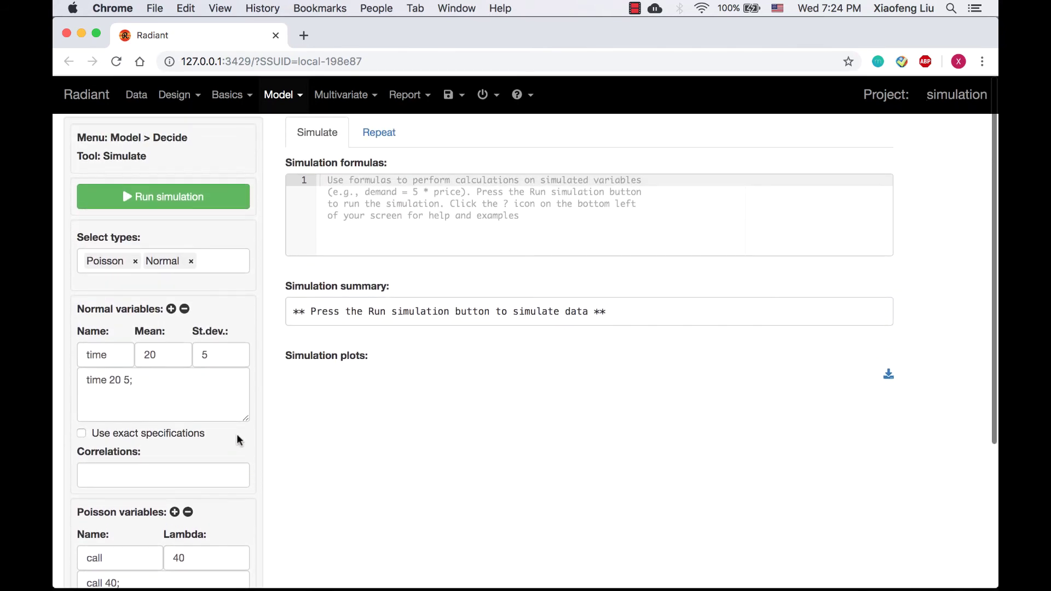
{"action": "scroll", "coordinate": [236, 434], "scroll_direction": "down", "scroll_amount": 1}
- Enter formulas 'total_time = call * time' and 'total_time_900 = total_time > 900', then run the simulation
{"action": "left_click", "coordinate": [393, 175]}
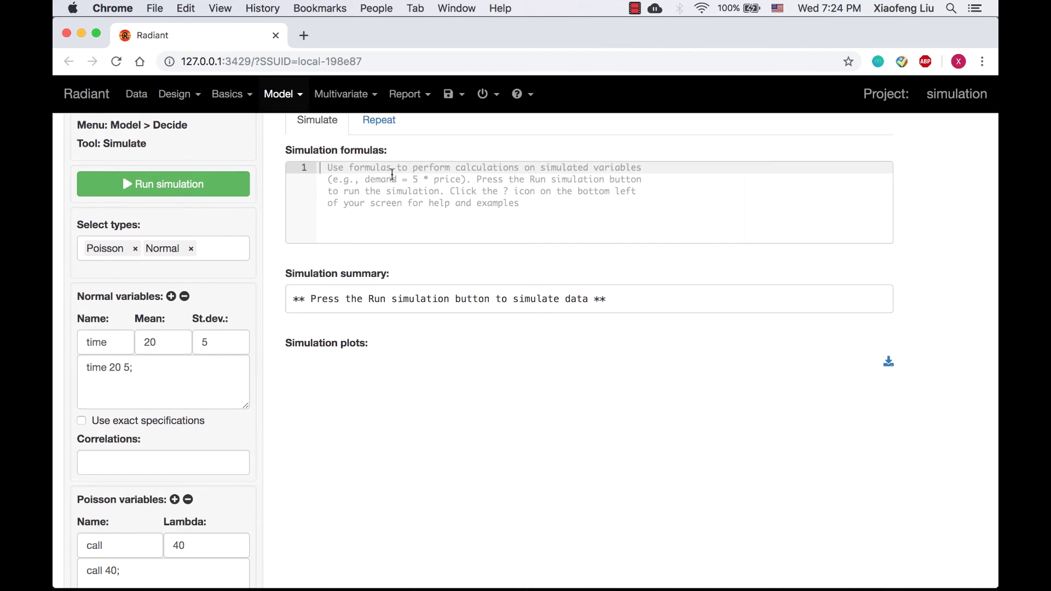
{"action": "type", "text": "total"}
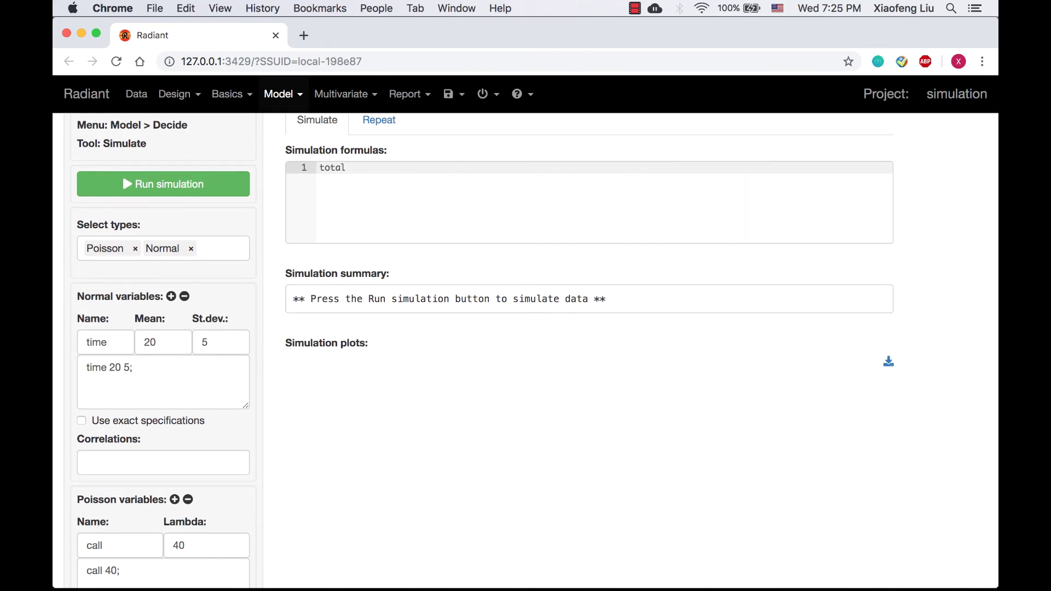
{"action": "type", "text": "_time = "}
{"action": "type", "text": "call * time"}
{"action": "key", "text": "Return"}
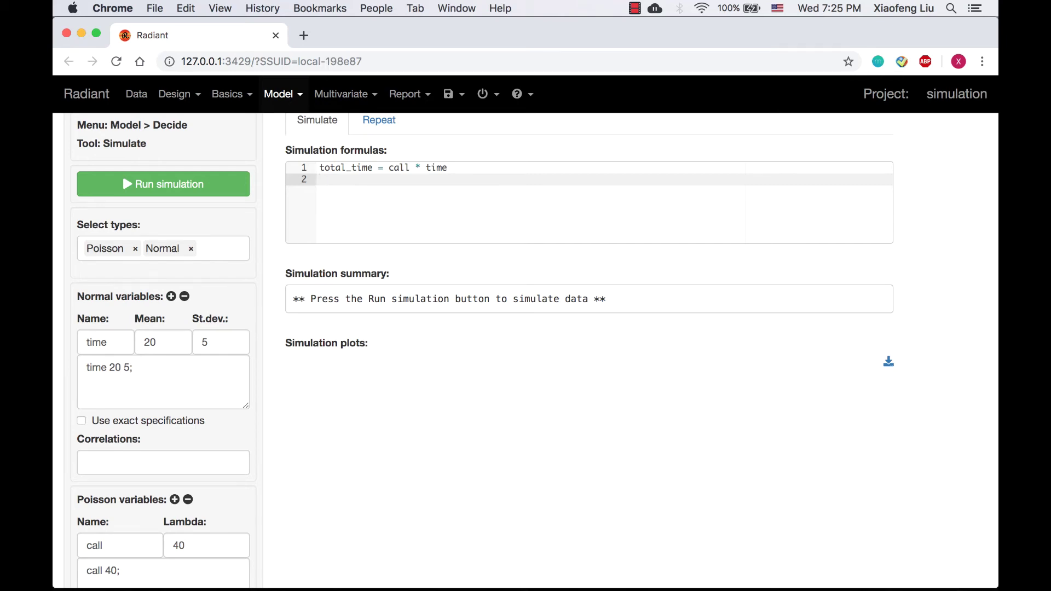
{"action": "type", "text": "total_"}
{"action": "type", "text": "time_900"}
{"action": "type", "text": " = t"}
{"action": "type", "text": "otal"}
{"action": "type", "text": "_time > 900"}
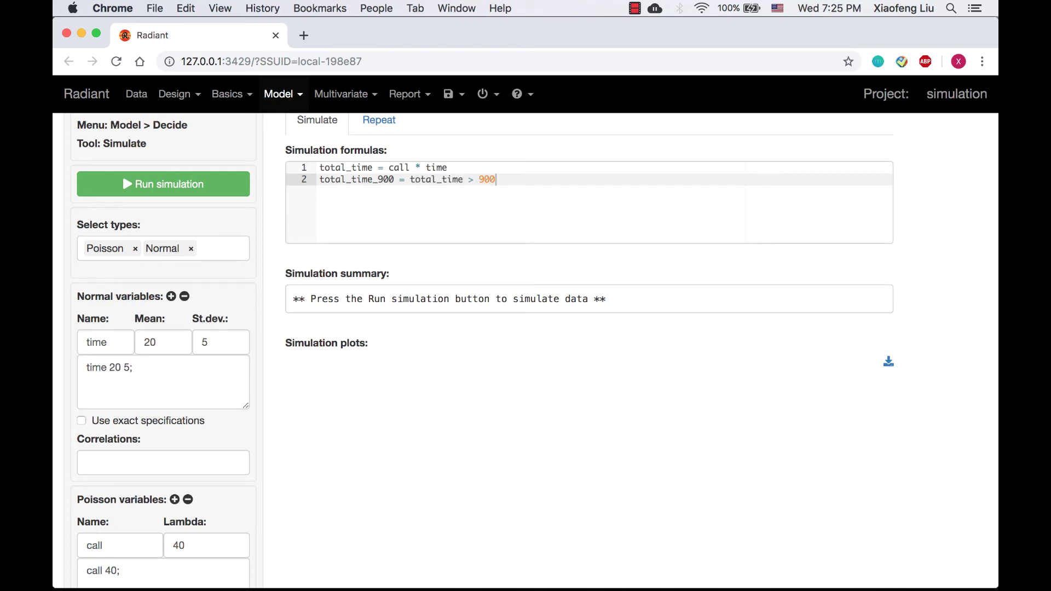
{"action": "left_click", "coordinate": [220, 187]}
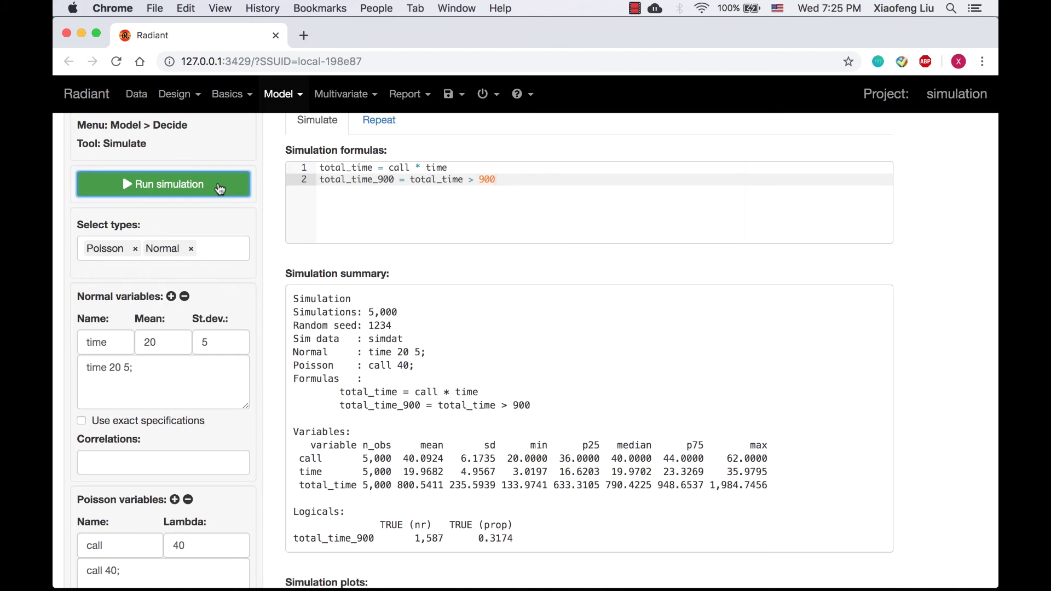
{"action": "left_click_drag", "start_coordinate": [293, 299], "coordinate": [545, 408]}
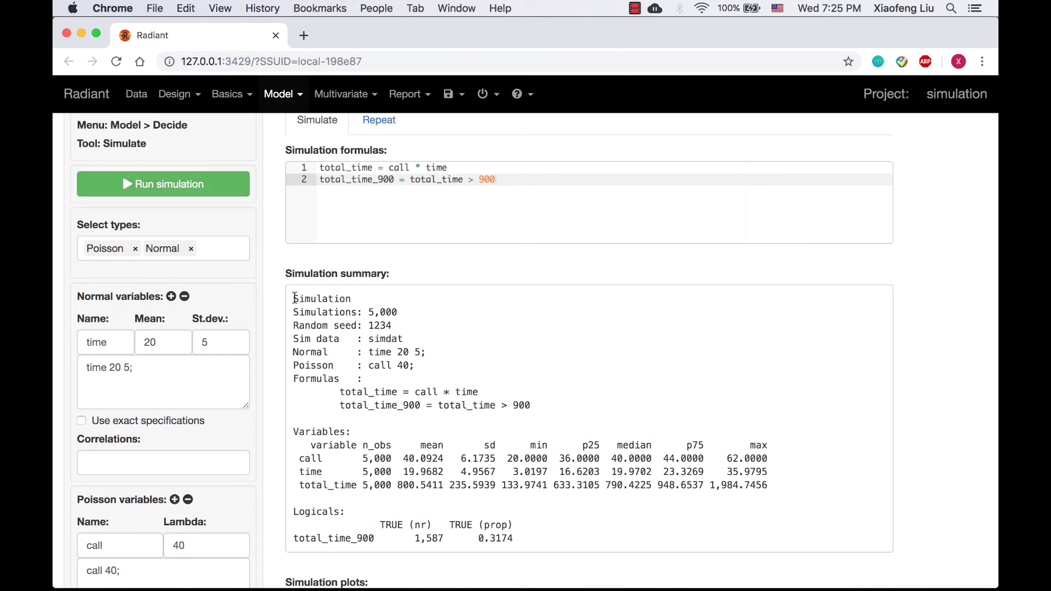
{"action": "scroll", "coordinate": [544, 408], "scroll_direction": "down", "scroll_amount": 2}
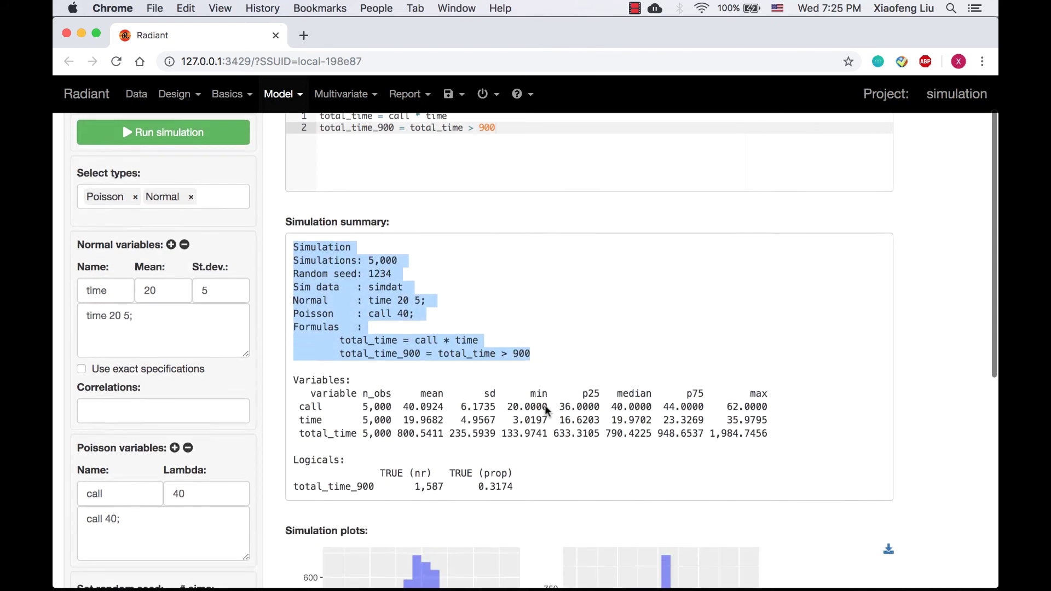
{"action": "scroll", "coordinate": [544, 405], "scroll_direction": "down", "scroll_amount": 2}
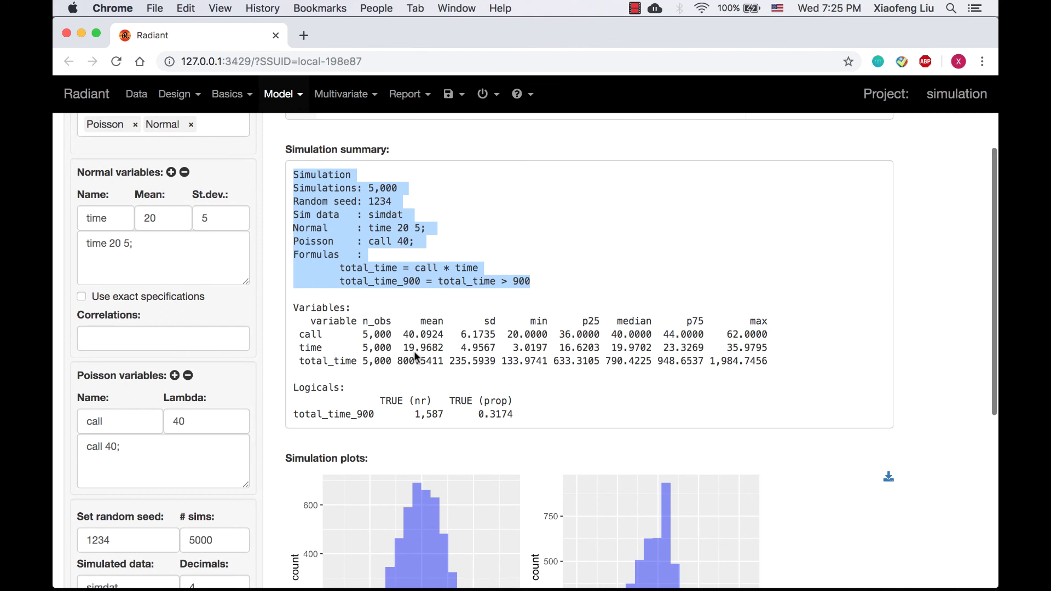
{"action": "mouse_move", "coordinate": [287, 300]}
{"action": "left_mouse_down"}
{"action": "mouse_move", "coordinate": [492, 312]}
{"action": "mouse_move", "coordinate": [769, 364]}
{"action": "left_mouse_up"}
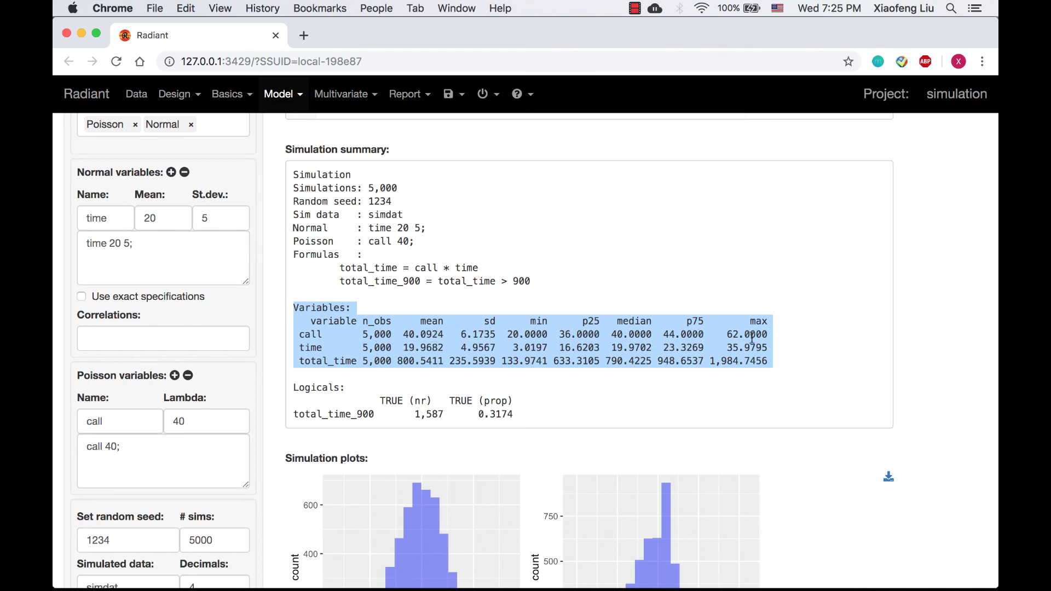
{"action": "left_click", "coordinate": [479, 458]}
{"action": "left_click_drag", "start_coordinate": [292, 388], "coordinate": [355, 395]}
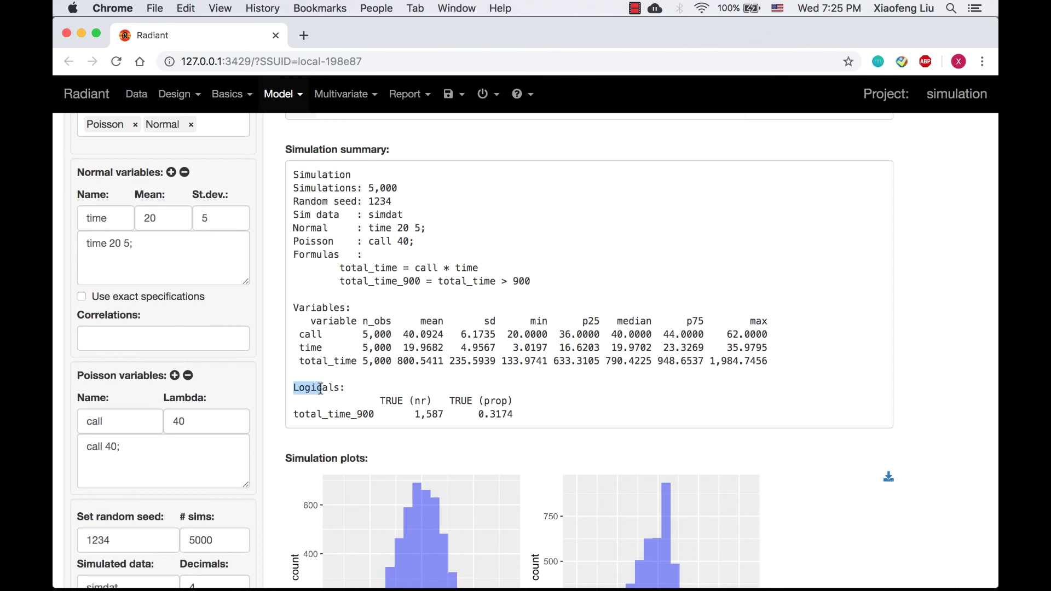
{"action": "left_click", "coordinate": [376, 401]}
{"action": "mouse_move", "coordinate": [292, 414]}
{"action": "left_mouse_down"}
{"action": "mouse_move", "coordinate": [436, 401]}
{"action": "mouse_move", "coordinate": [447, 416]}
{"action": "left_mouse_up"}
{"action": "left_click", "coordinate": [379, 415]}
{"action": "left_click", "coordinate": [412, 416]}
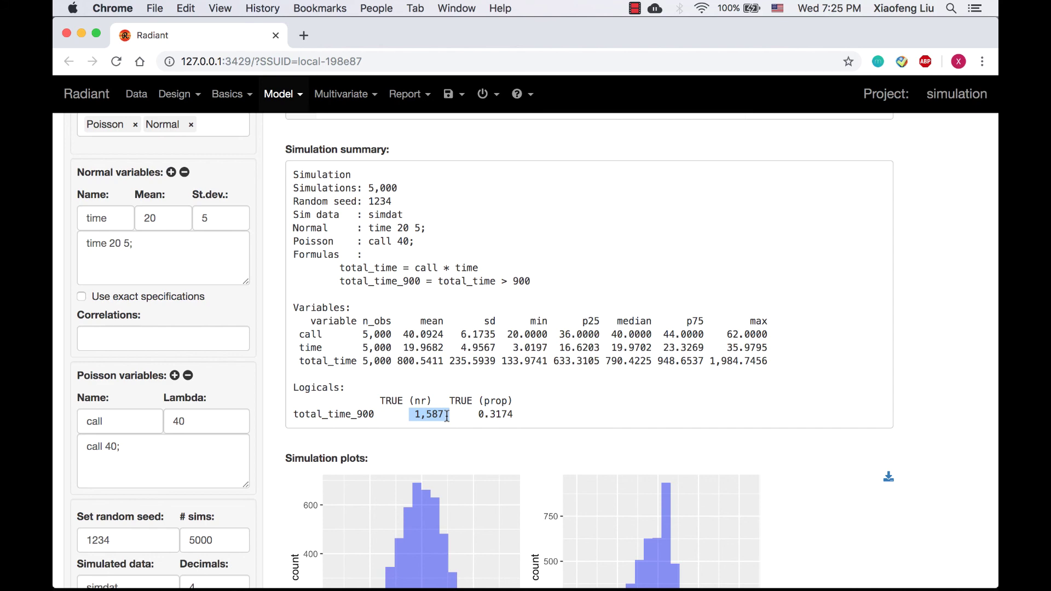
{"action": "left_click_drag", "start_coordinate": [478, 416], "coordinate": [520, 420]}
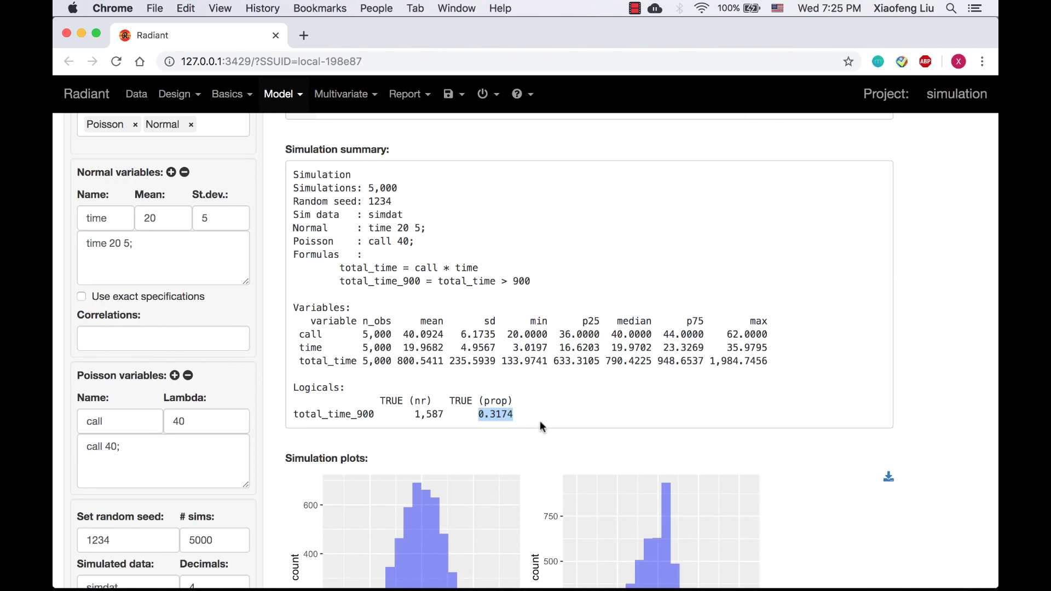
{"action": "left_click", "coordinate": [540, 420]}
{"action": "scroll", "coordinate": [541, 422], "scroll_direction": "down", "scroll_amount": 2}
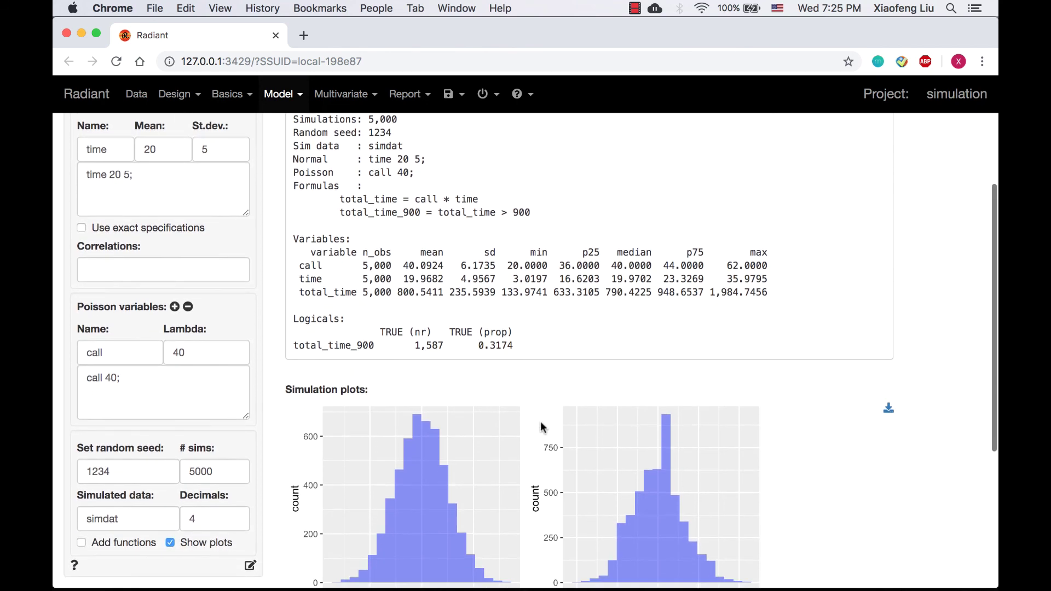
{"action": "scroll", "coordinate": [540, 424], "scroll_direction": "down", "scroll_amount": 3}
{"action": "scroll", "coordinate": [542, 425], "scroll_direction": "down", "scroll_amount": 2}
{"action": "scroll", "coordinate": [542, 426], "scroll_direction": "up", "scroll_amount": 2}
{"action": "scroll", "coordinate": [540, 427], "scroll_direction": "up", "scroll_amount": 8}
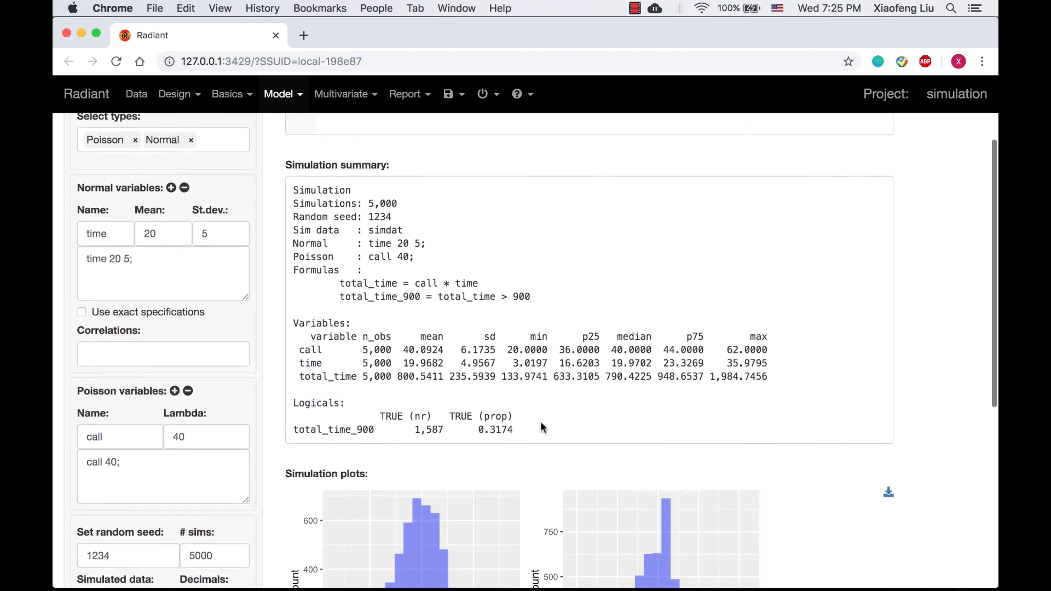